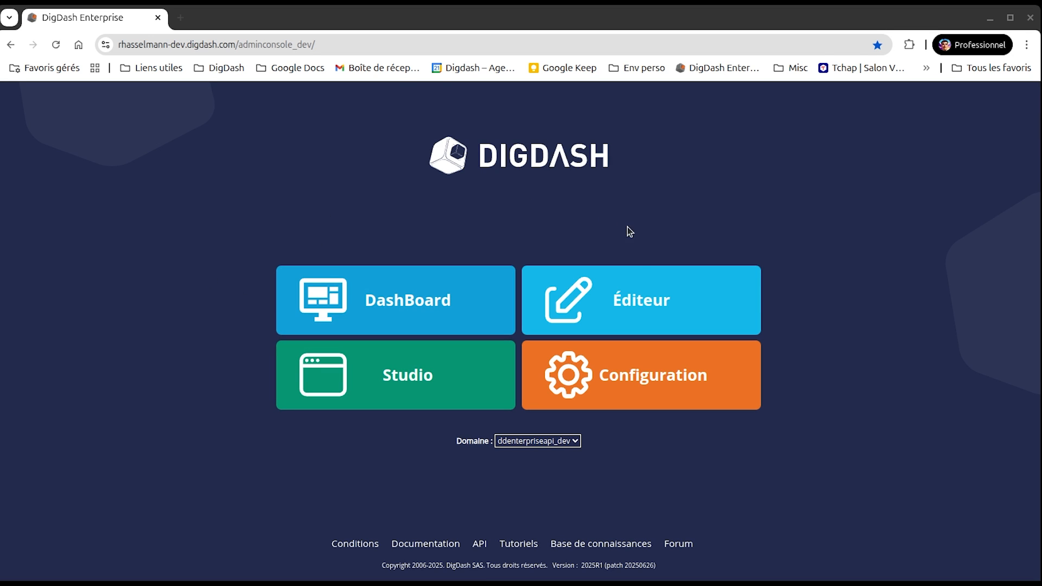
# - Open the Intelligence artificielle settings within the additional parameters of the server configuration
pyautogui.click(666, 379)
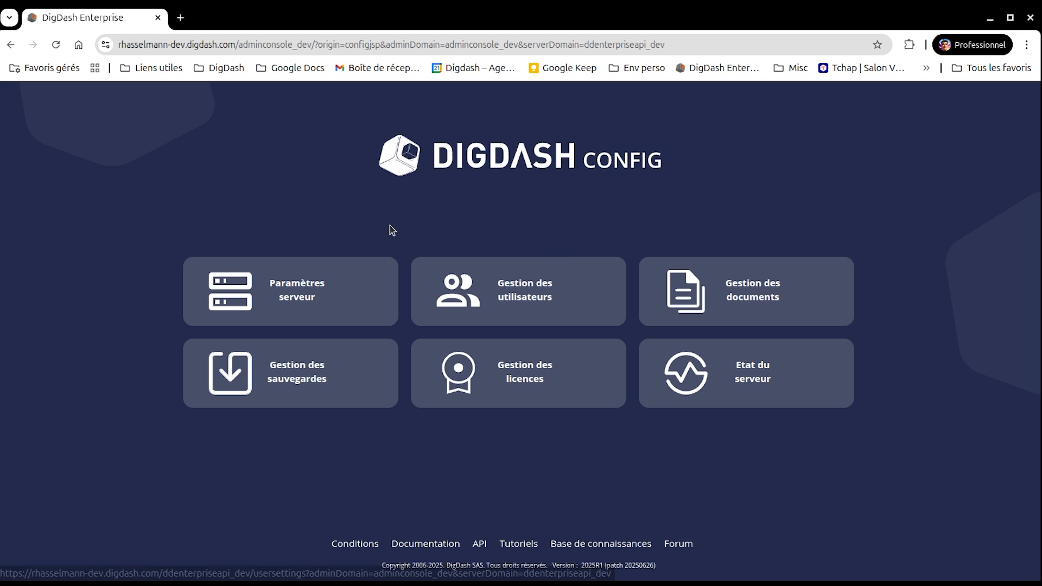
pyautogui.click(332, 284)
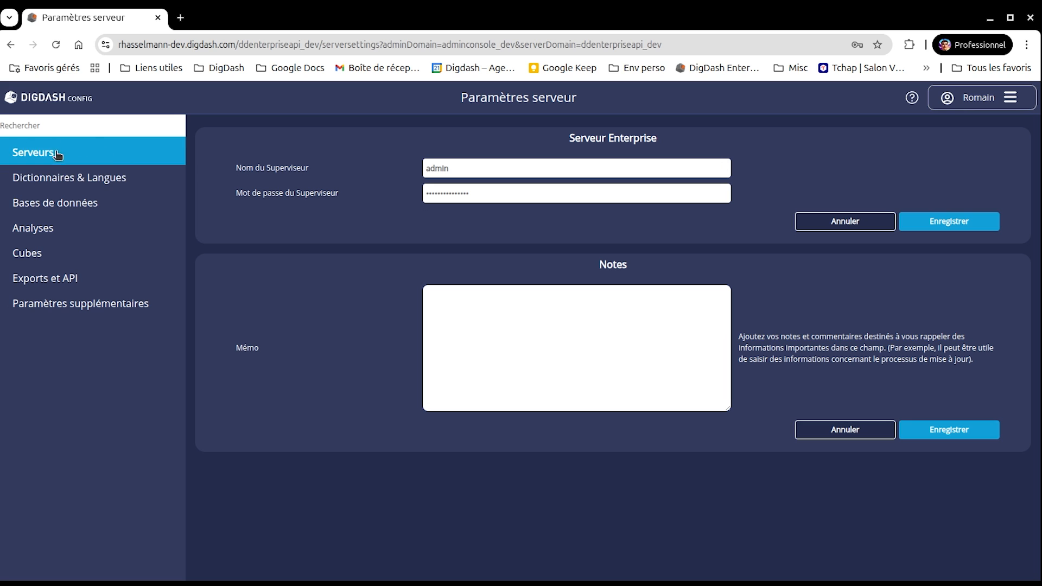
pyautogui.click(60, 308)
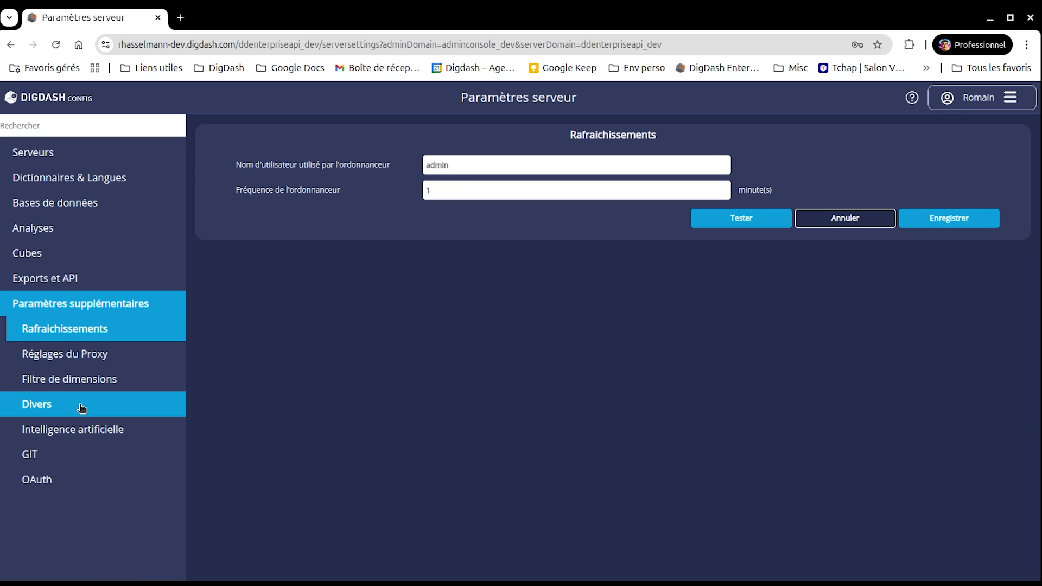
pyautogui.click(80, 433)
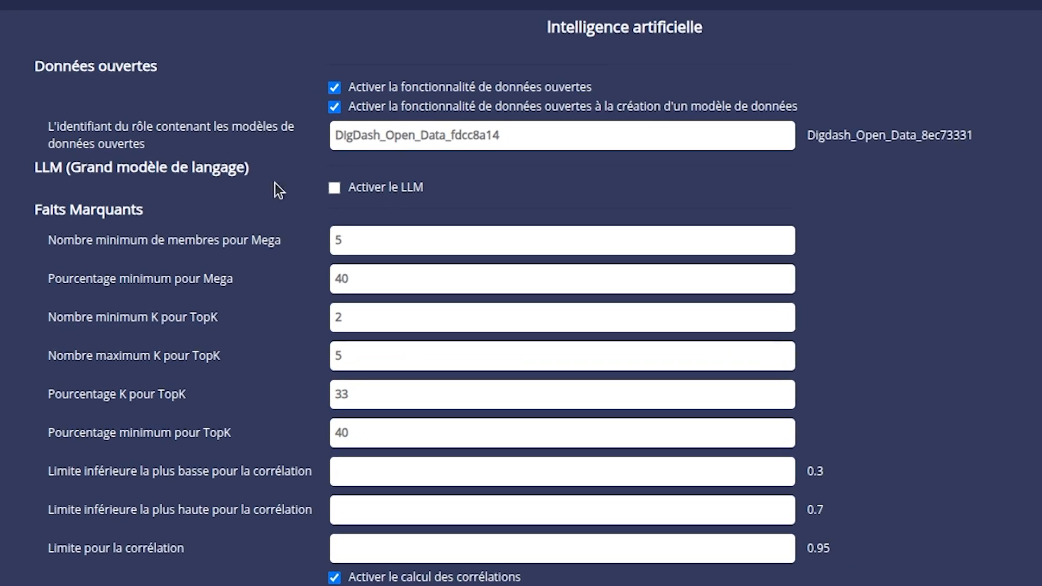
# - Enable the LLM and review the available LLM providers, keeping OpenAI as the provider
pyautogui.click(323, 182)
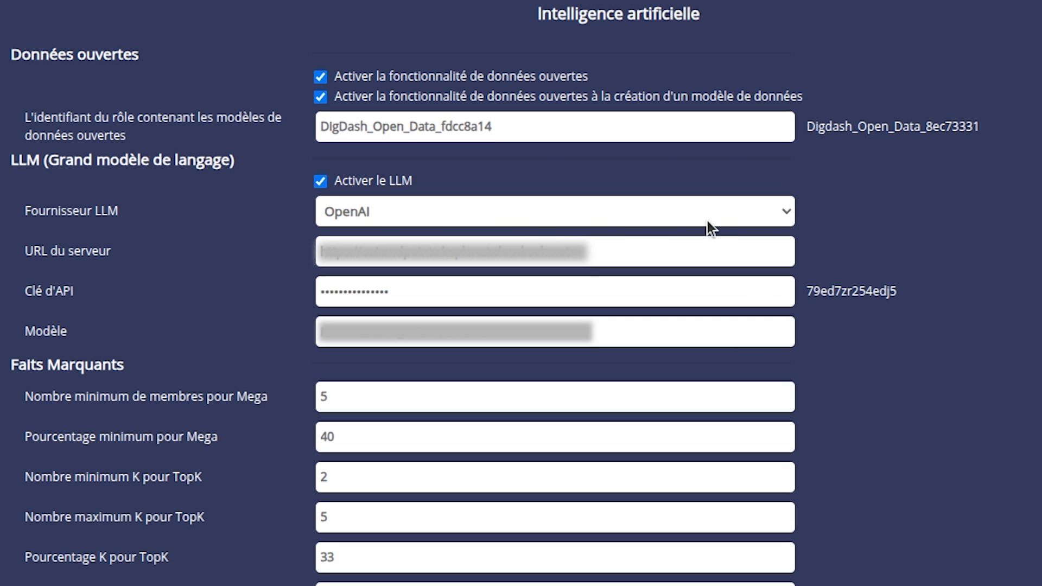
pyautogui.click(775, 216)
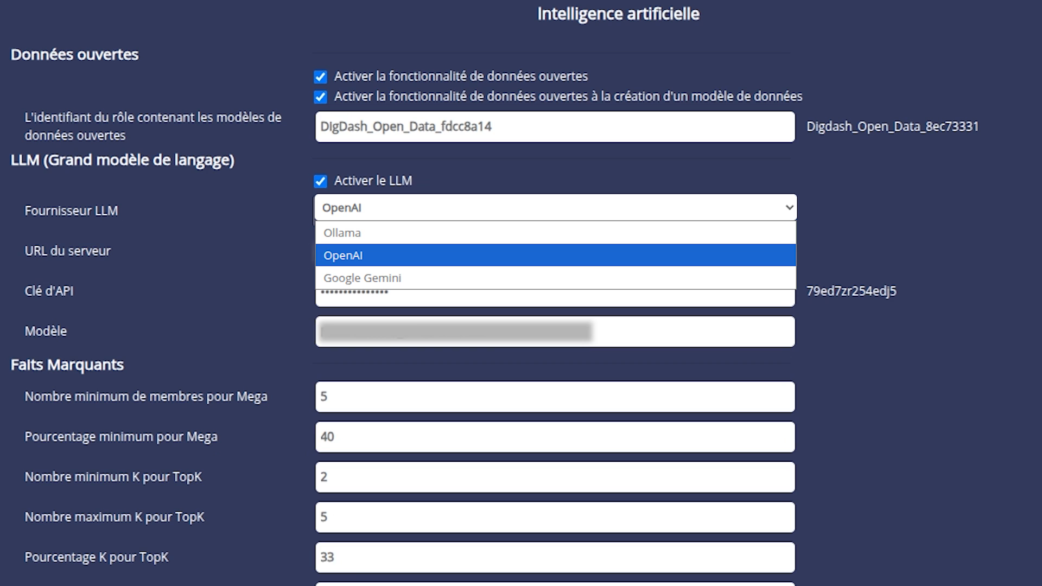
pyautogui.click(774, 326)
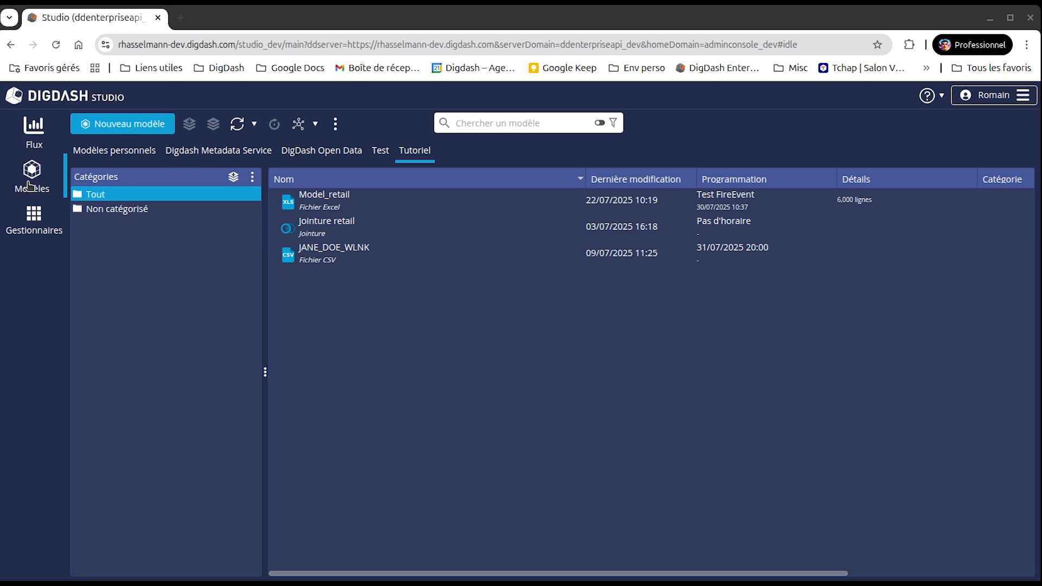
# - In DigDash Studio, create a column transformer model in Tutoriel with Model_retail as its source data model
pyautogui.click(117, 131)
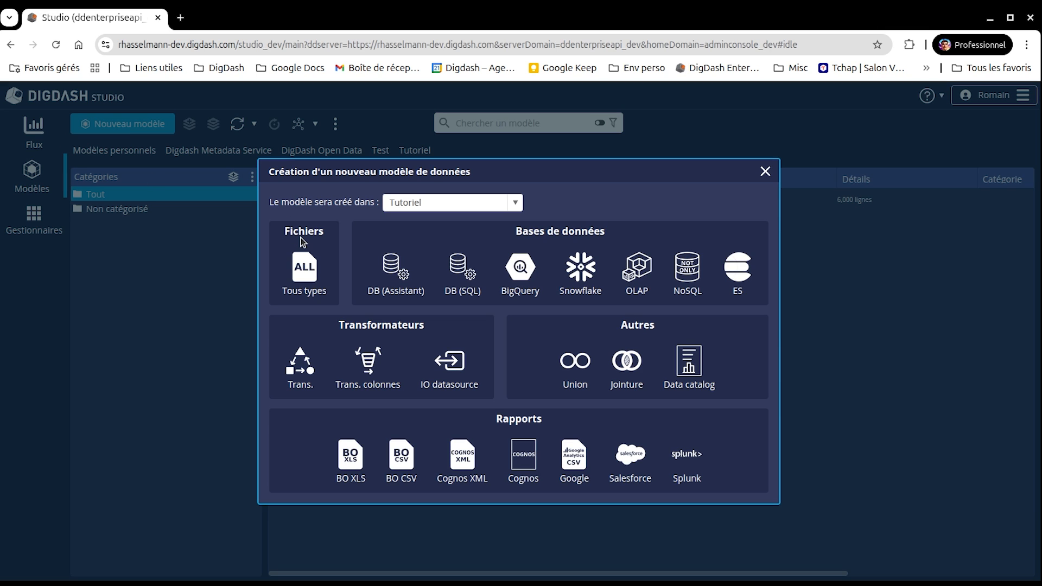
pyautogui.click(376, 368)
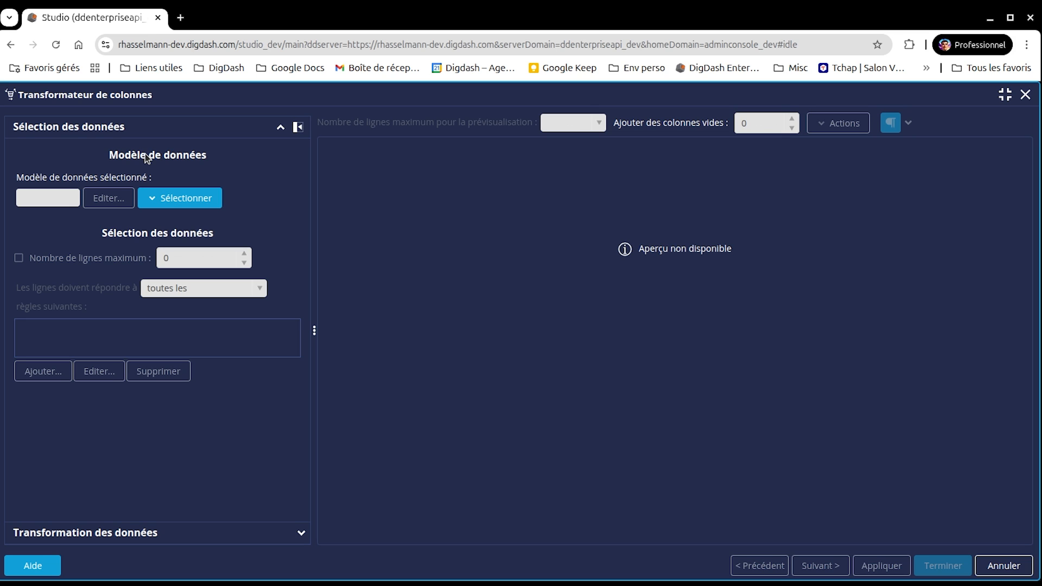
pyautogui.click(148, 202)
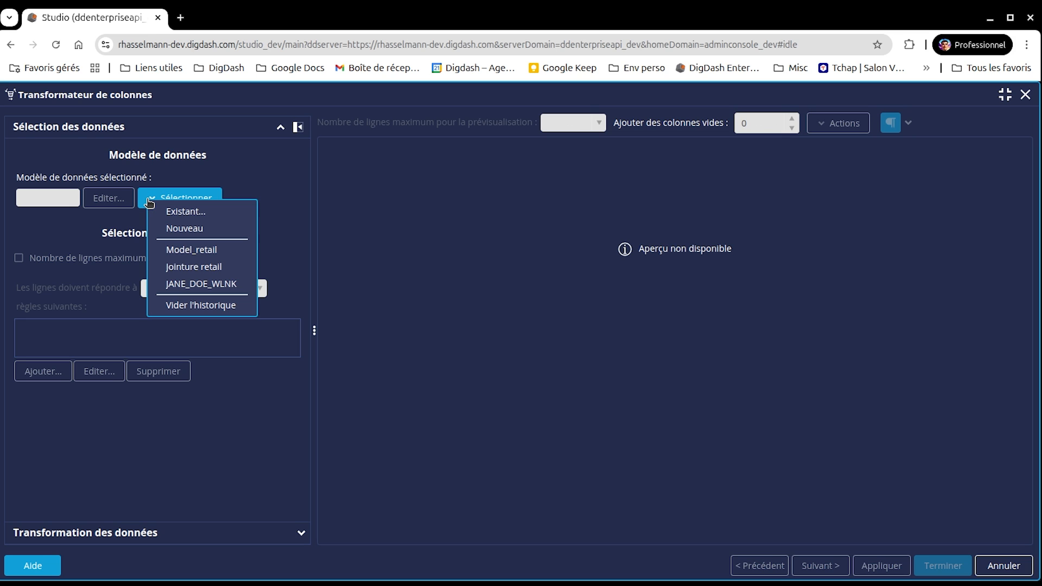
pyautogui.click(200, 254)
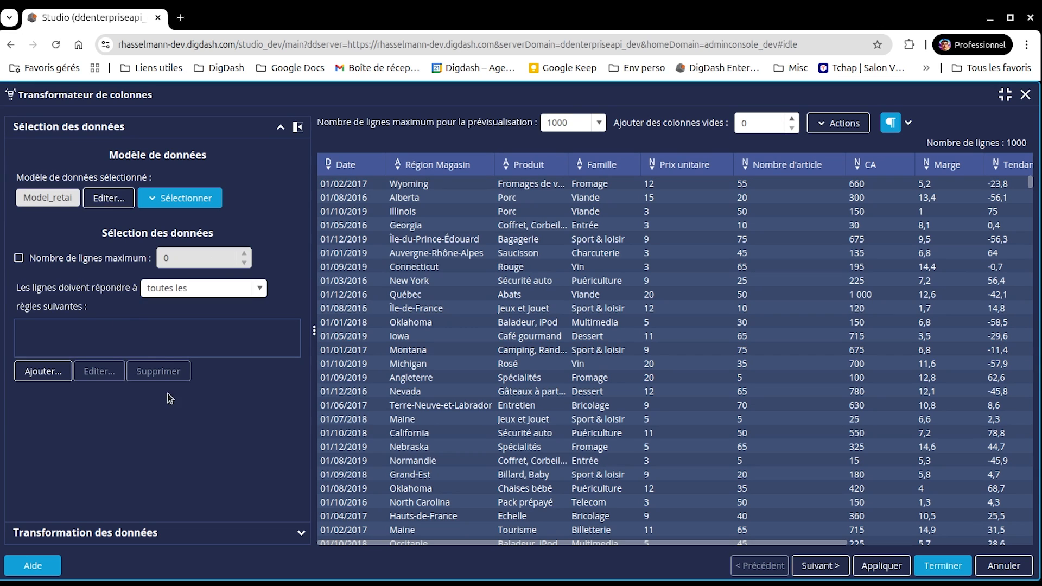
# - Add a data transformation with Famille as its target column
pyautogui.click(155, 537)
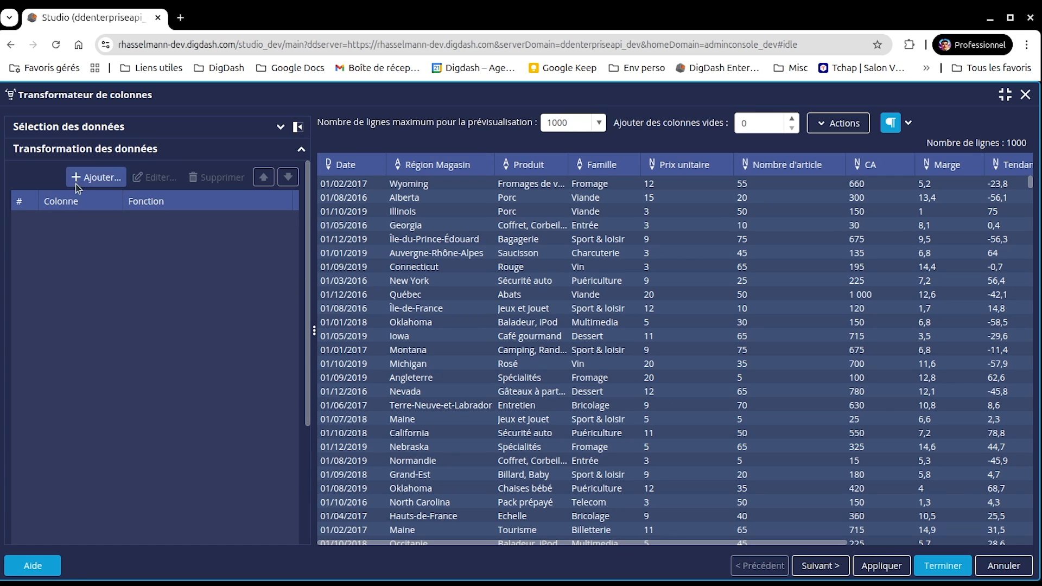
pyautogui.click(96, 178)
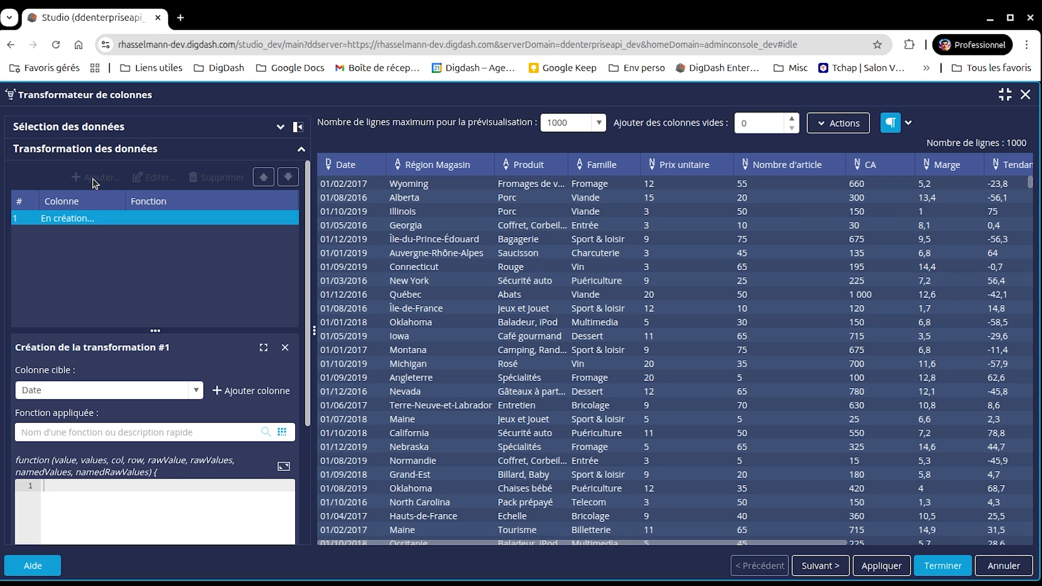
pyautogui.scroll(-3, 181, 265)
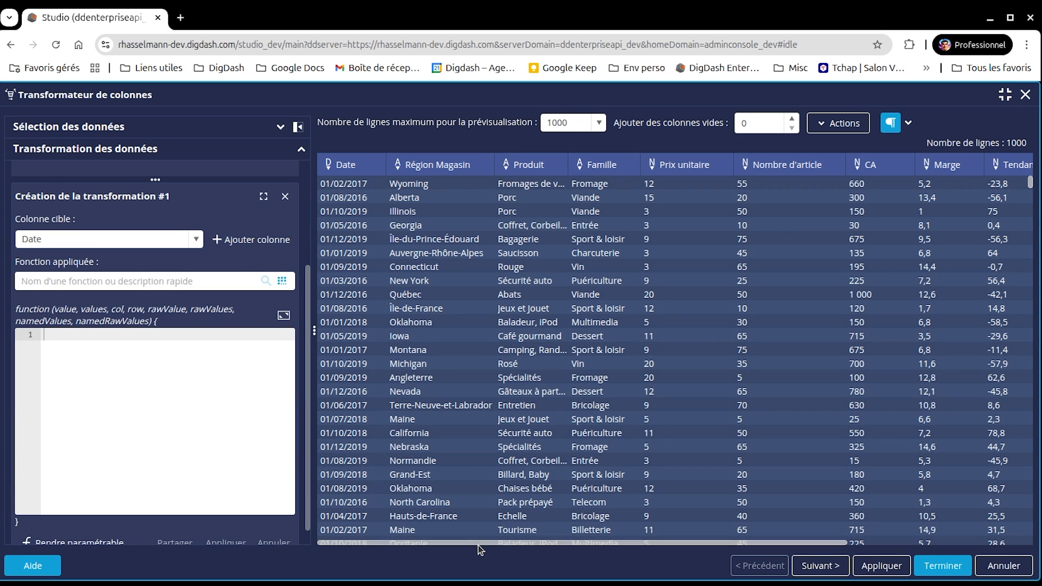
pyautogui.moveTo(480, 545); pyautogui.dragTo(445, 533)
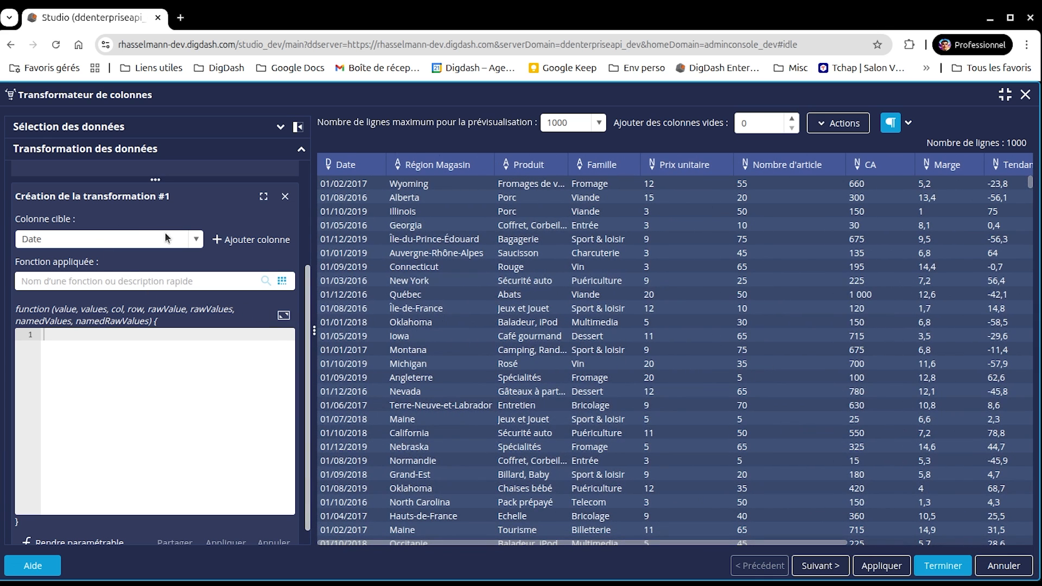
pyautogui.click(196, 239)
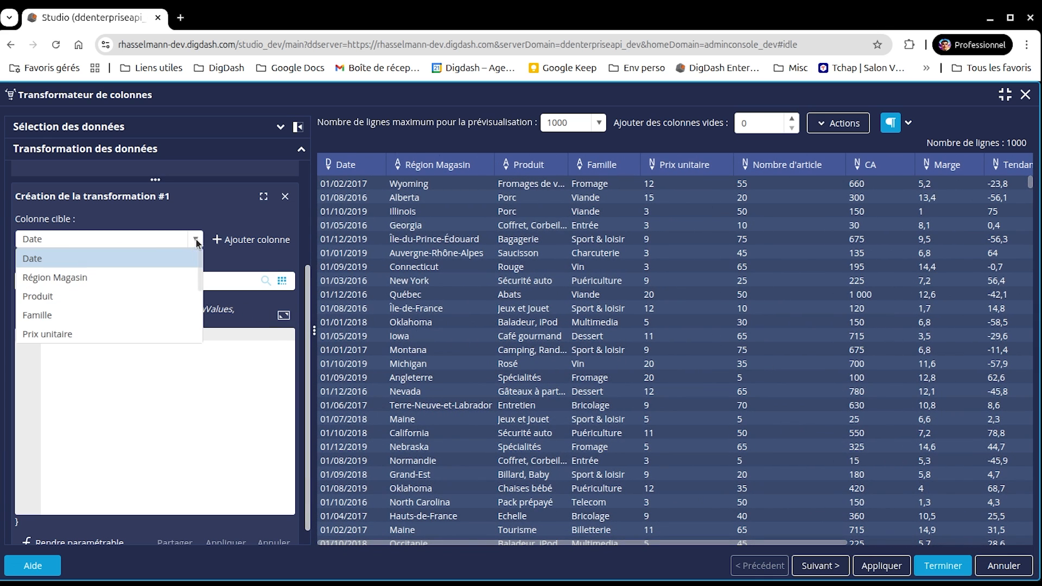
pyautogui.click(38, 319)
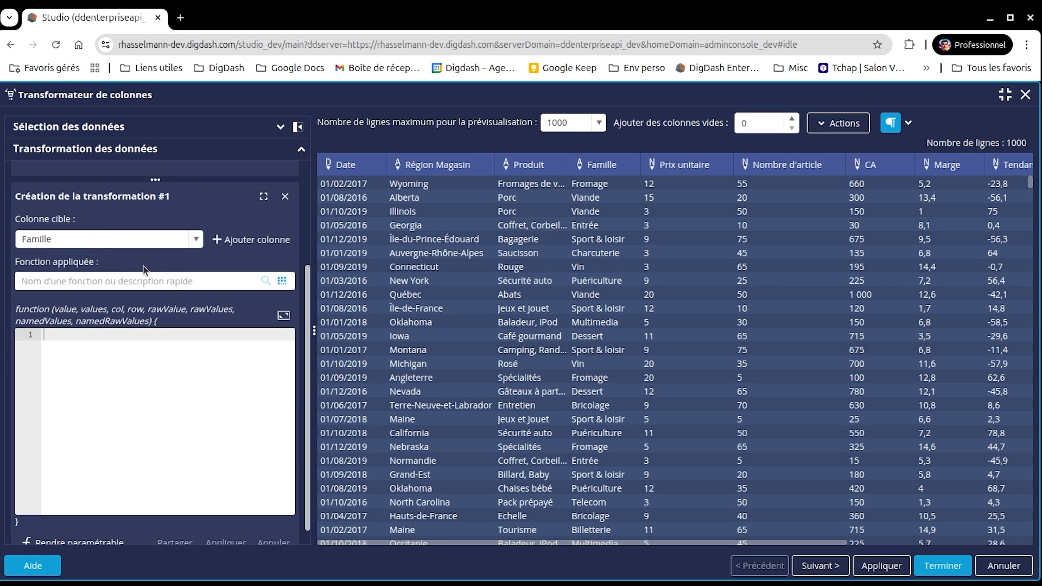
# - Browse the existing functions, search for "supprimer les espaces" and generate a function with AI from that prompt
pyautogui.click(69, 280)
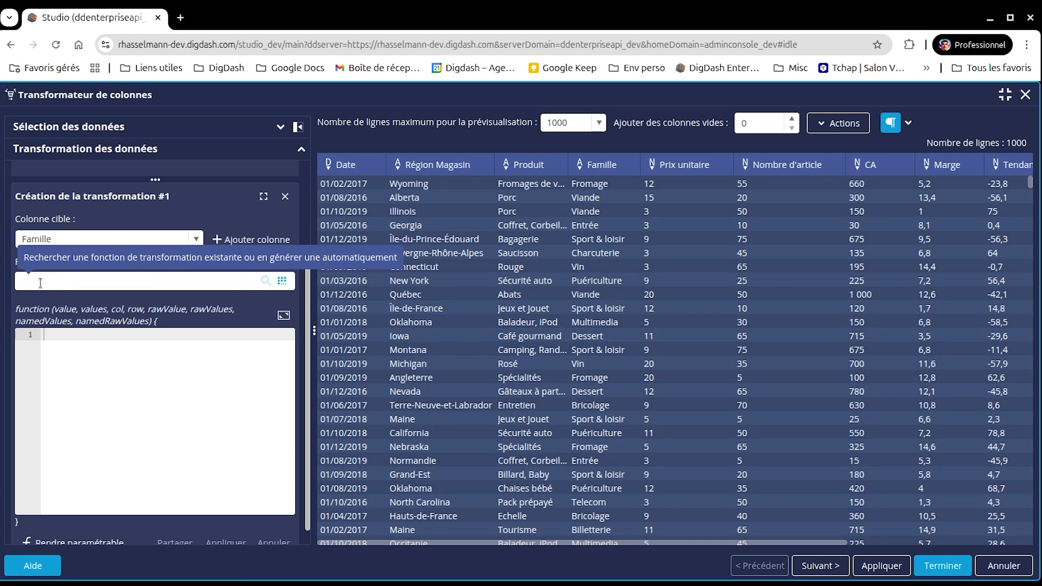
pyautogui.click(282, 281)
pyautogui.scroll(-5, 159, 358)
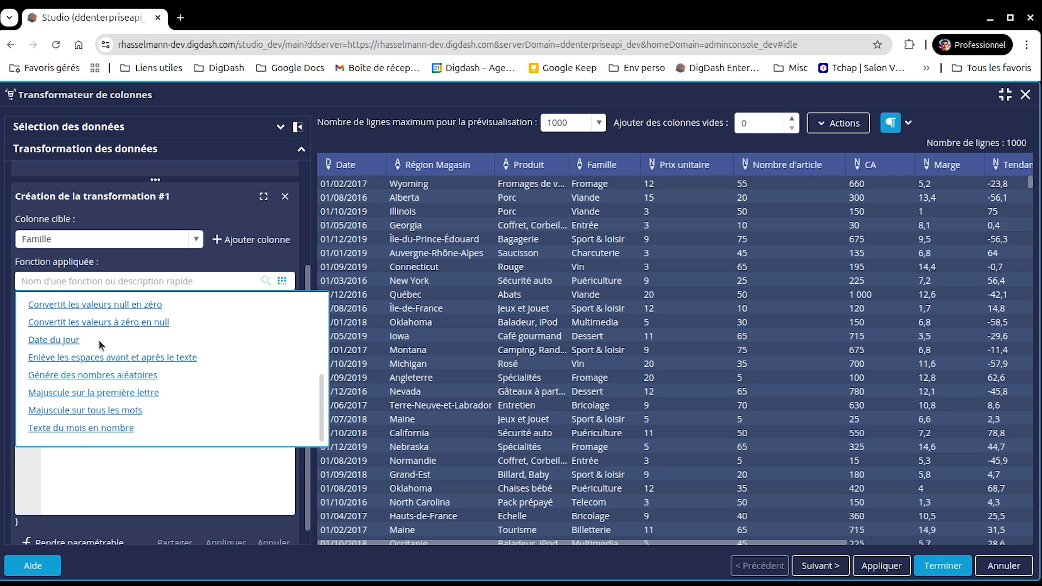
pyautogui.scroll(5, 104, 356)
pyautogui.click(70, 282)
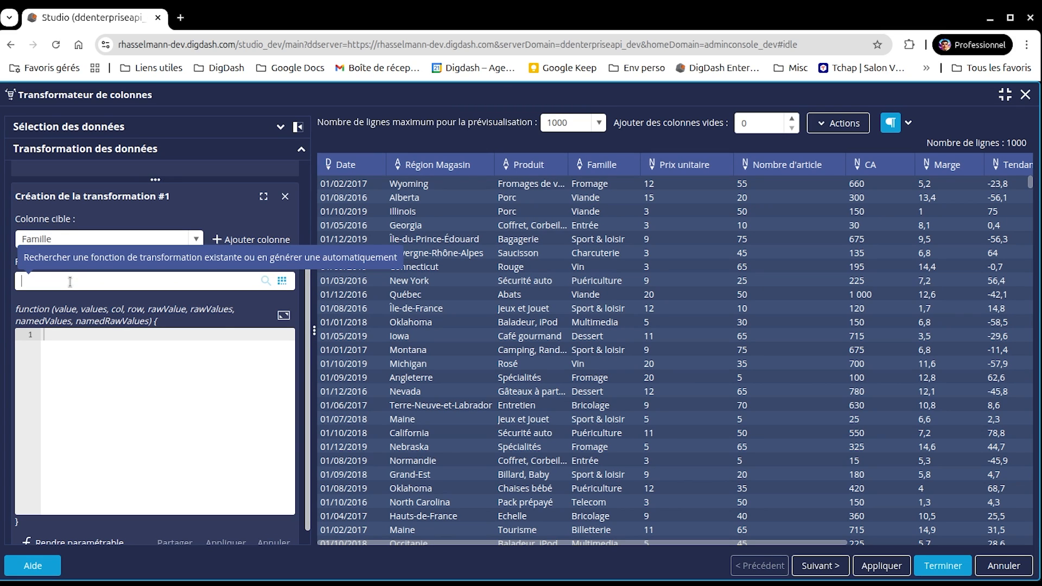
pyautogui.write('supprimer les espaces')
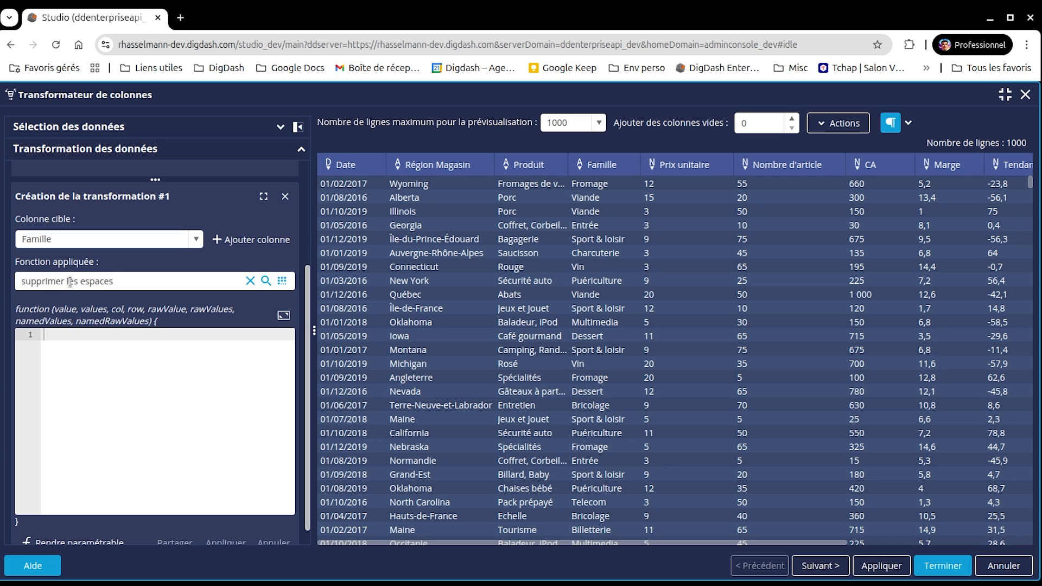
pyautogui.click(266, 280)
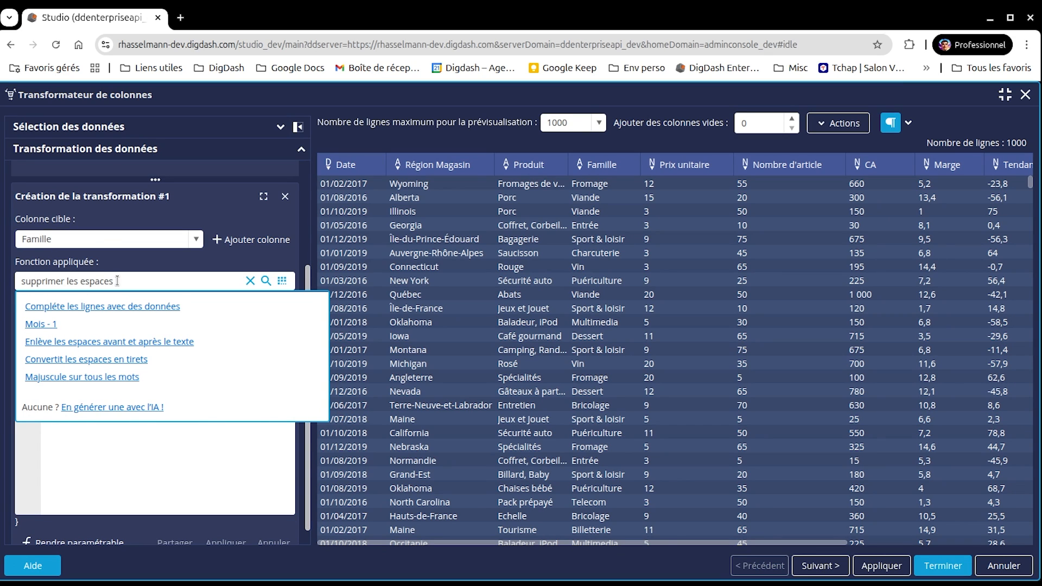
pyautogui.click(147, 412)
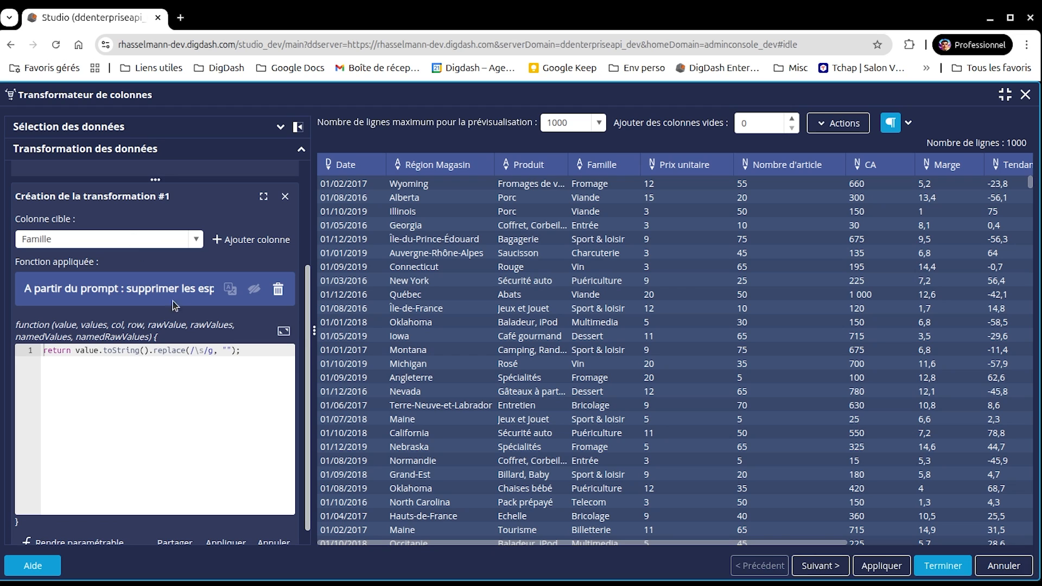
# - Review the AI-generated script and apply it to the Famille column
pyautogui.moveTo(251, 353); pyautogui.dragTo(16, 348)
pyautogui.click(76, 353)
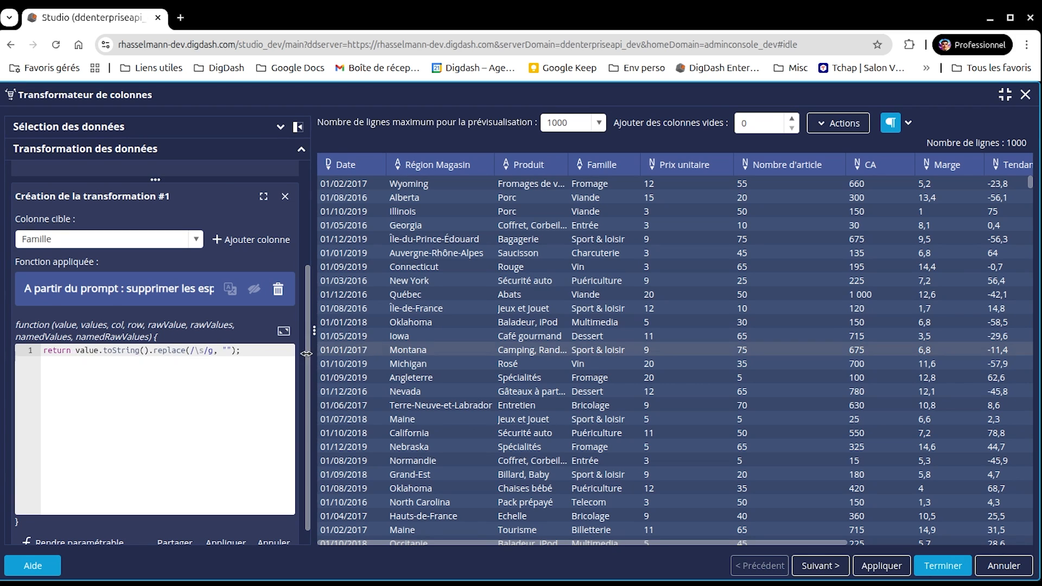
pyautogui.scroll(-1, 272, 353)
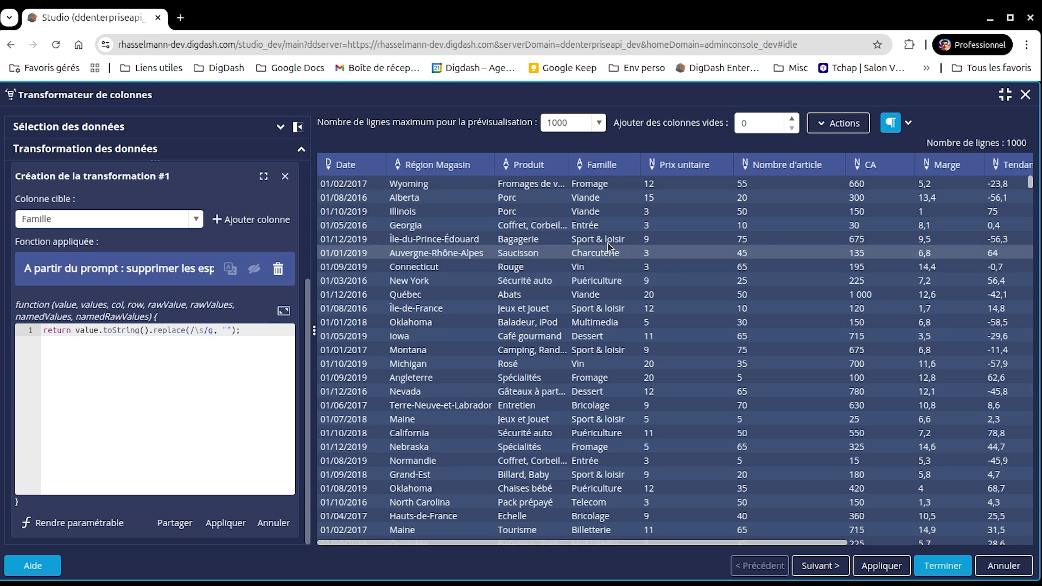
pyautogui.click(234, 528)
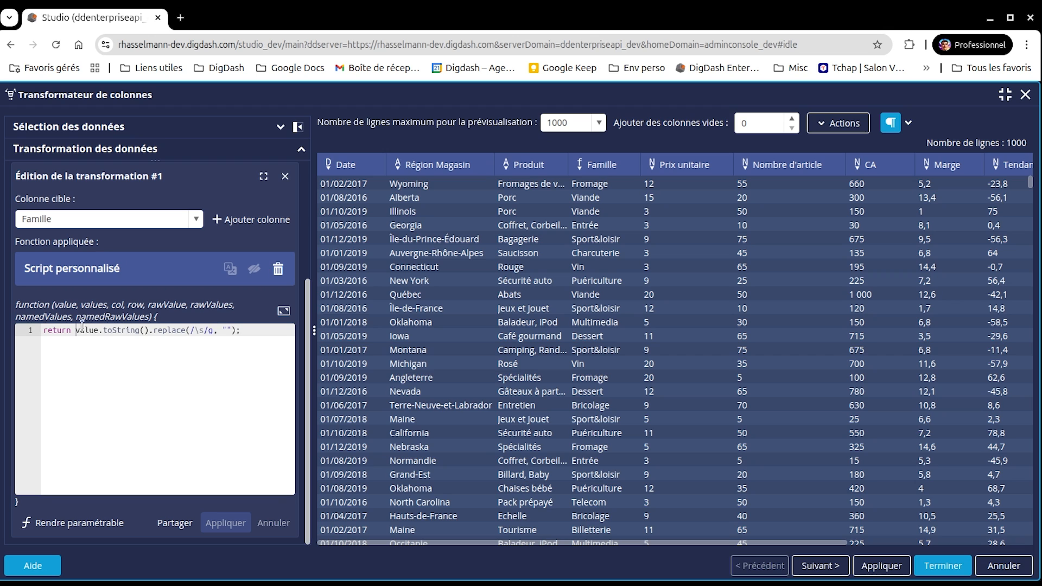
pyautogui.click(171, 525)
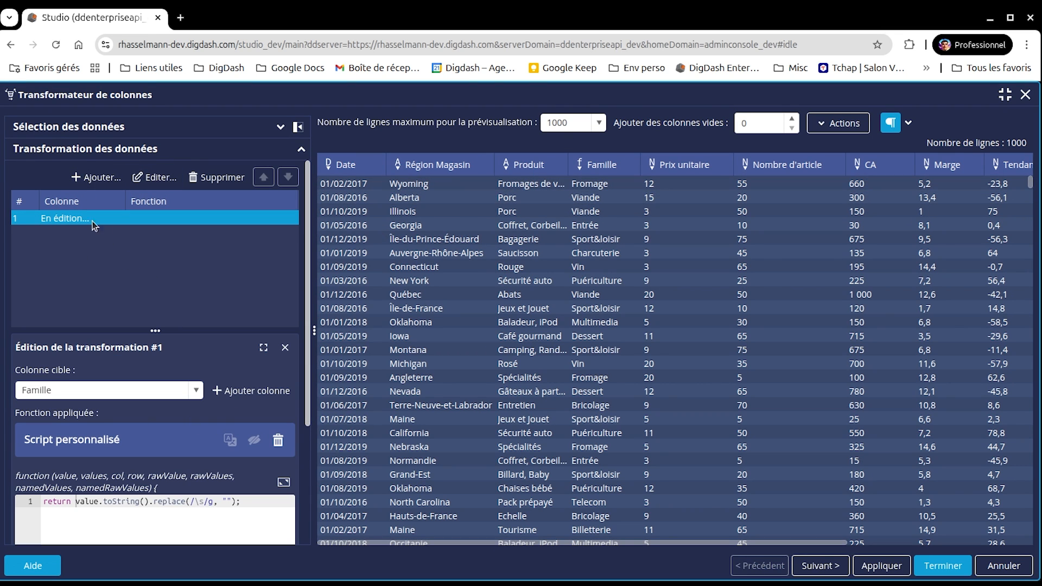
# - Add a second data transformation that also targets the Famille column
pyautogui.click(92, 181)
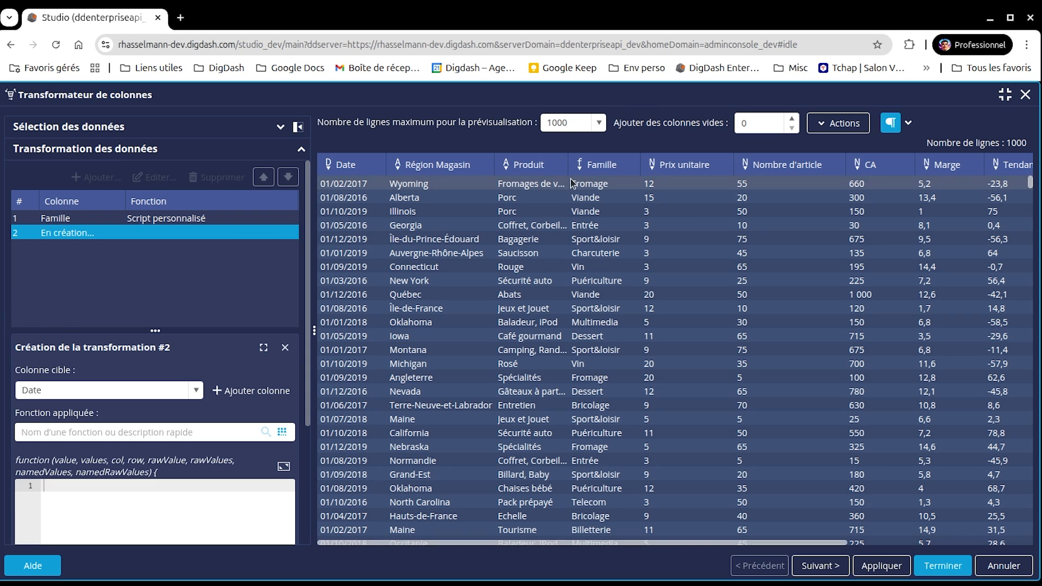
pyautogui.scroll(-2, 133, 293)
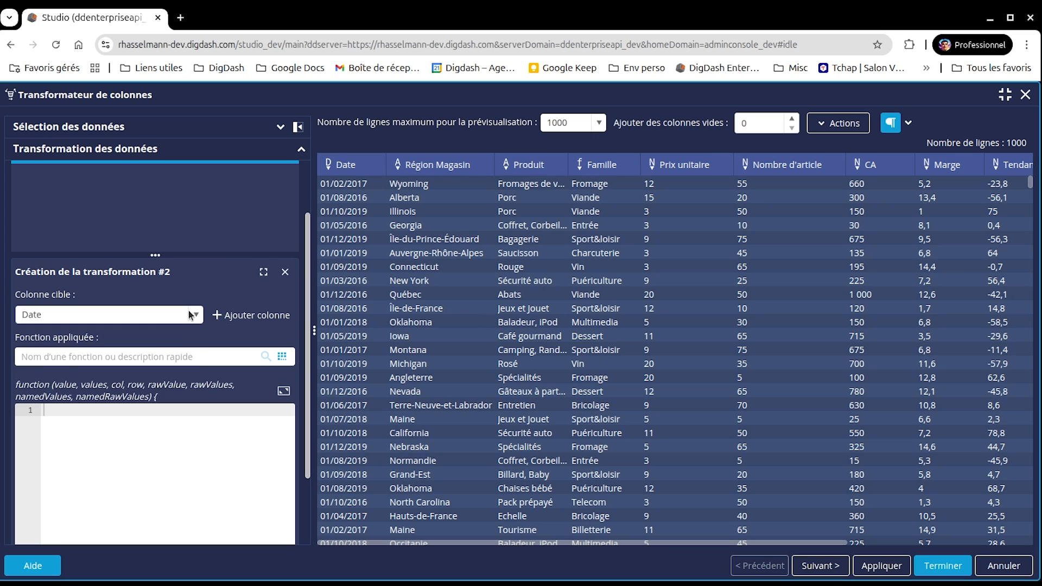
pyautogui.click(187, 313)
pyautogui.click(54, 393)
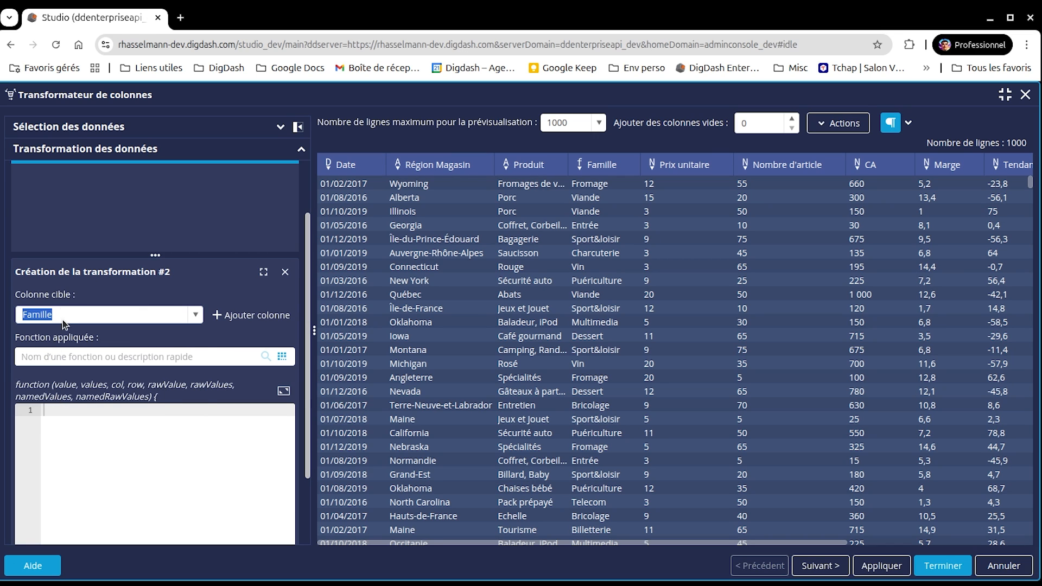
# - Search the functions for "remplacer les espaces avec des tirets" and choose "Convertit les espaces en tirets"
pyautogui.click(63, 355)
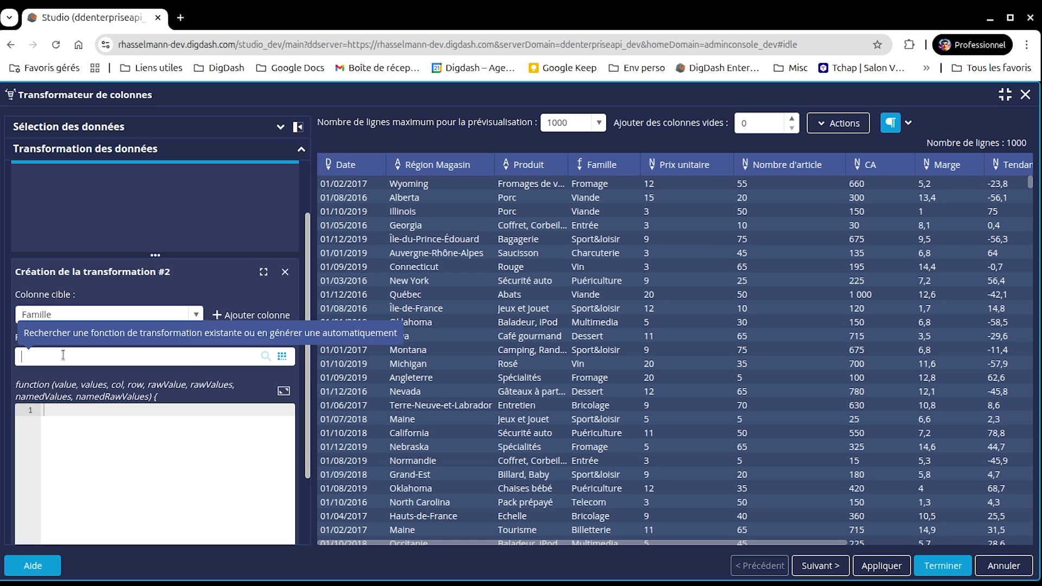
pyautogui.write('remplacer les espa')
pyautogui.press('BackSpace')
pyautogui.write('paces avec des tirets')
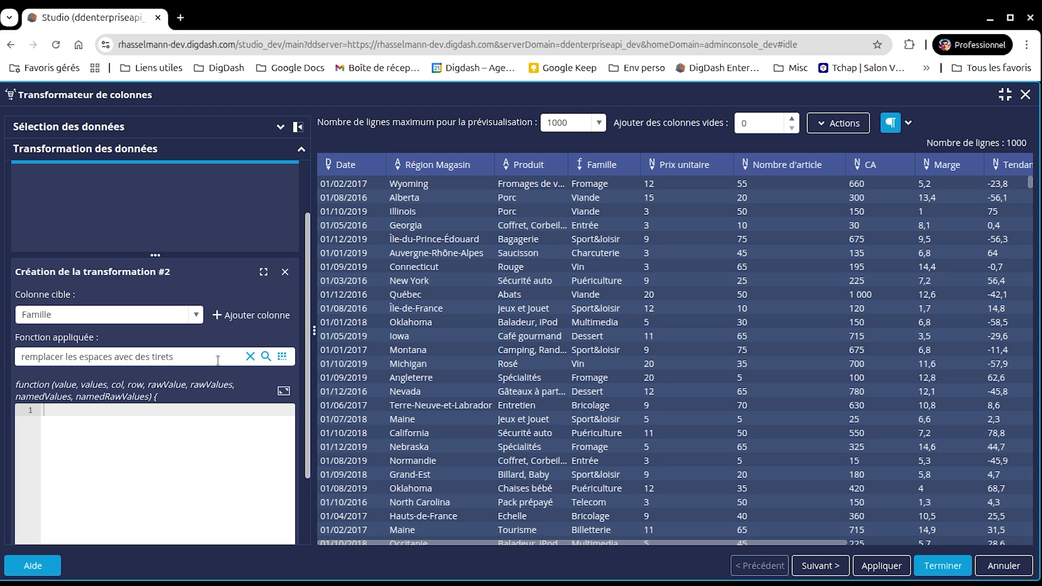
pyautogui.click(271, 356)
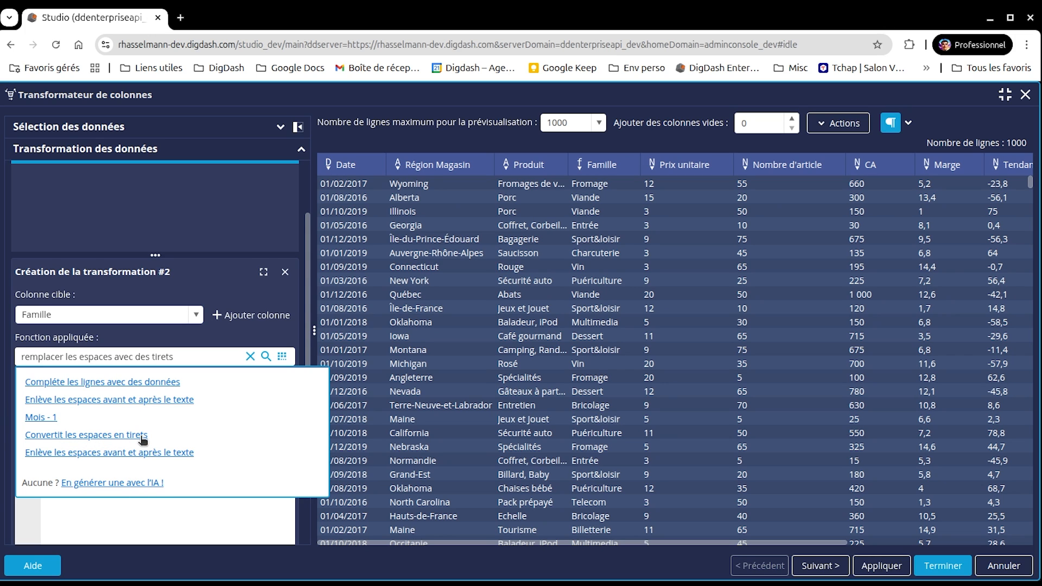
pyautogui.click(110, 436)
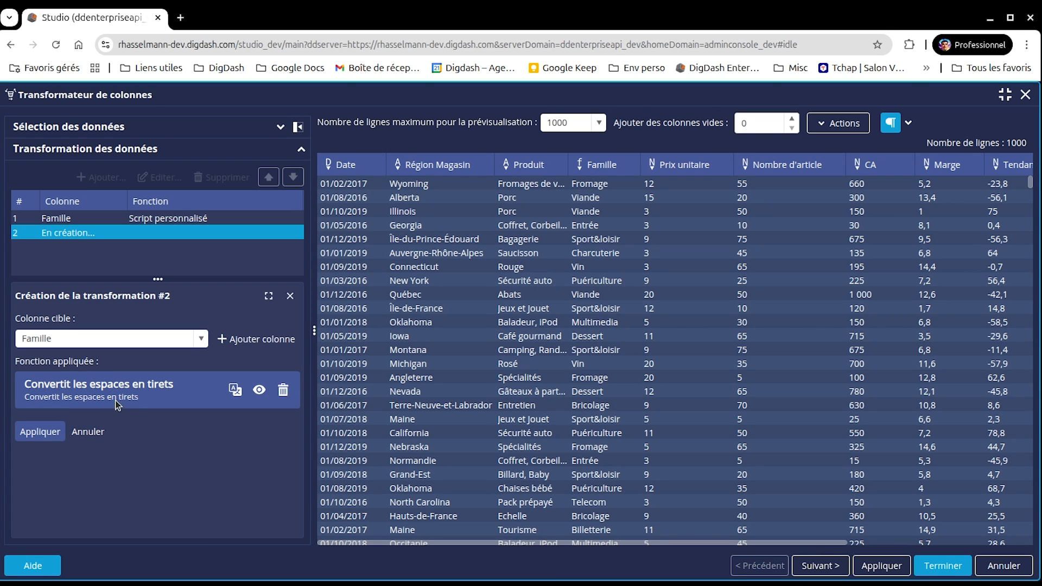
# - Apply the spaces-to-hyphens transformation and move it ahead of the custom script
pyautogui.click(40, 434)
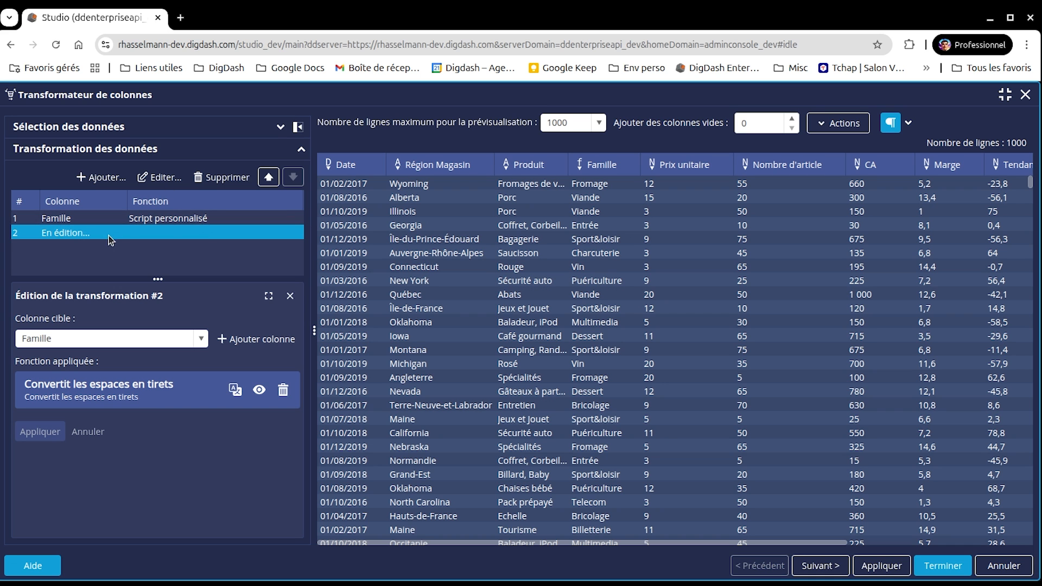
pyautogui.click(269, 177)
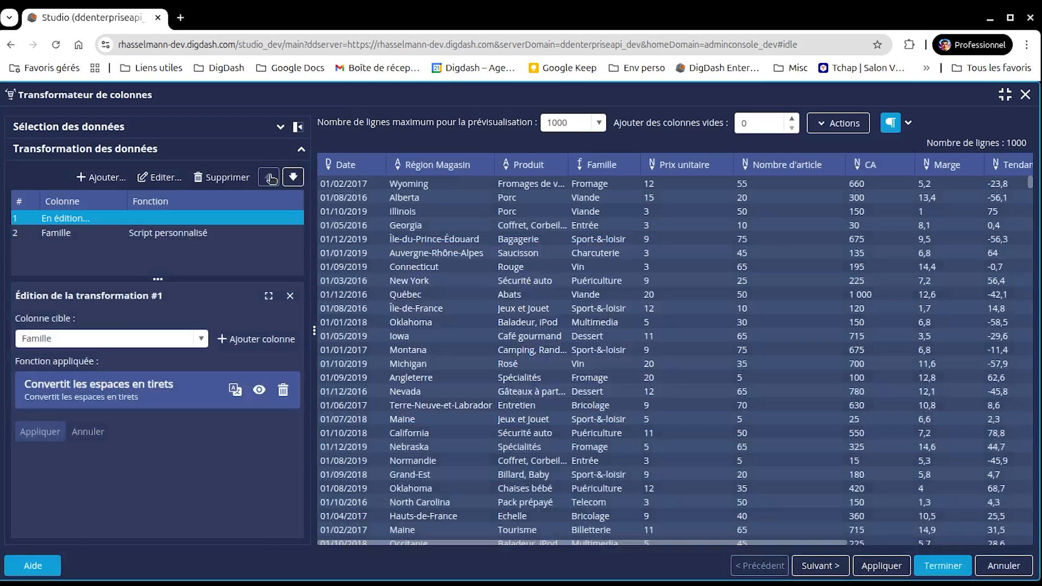